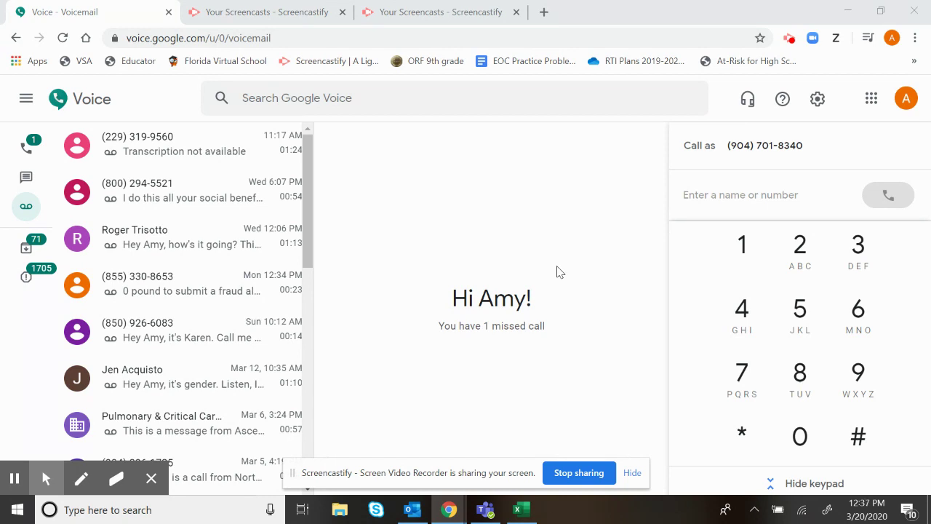
Step: Load voice.google.com/u/0/voicemail in a new browser tab and close that duplicate tab
click(544, 11)
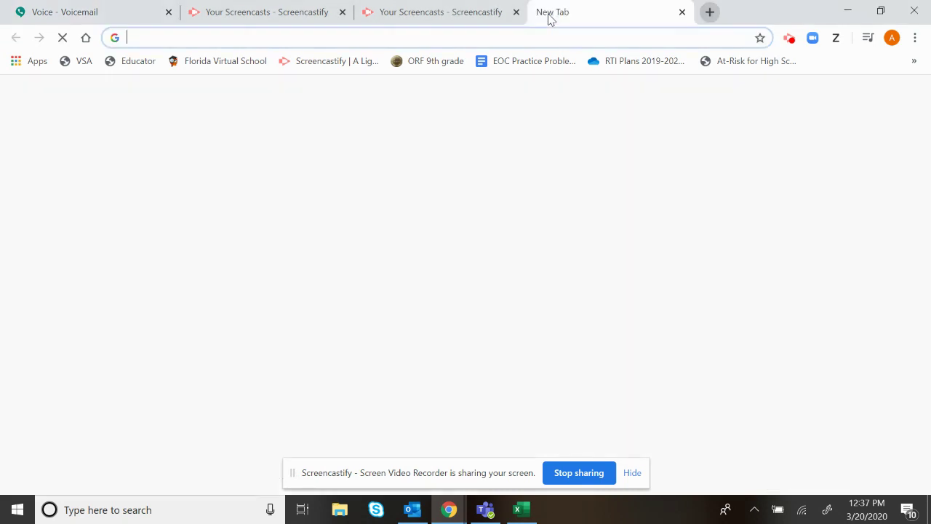
text(voice.google.com/u/0/voicemail)
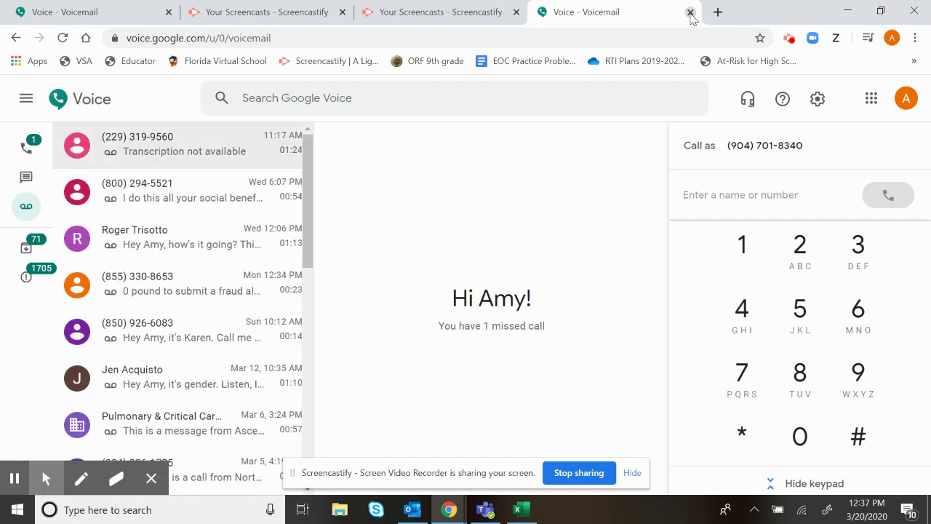
click(690, 12)
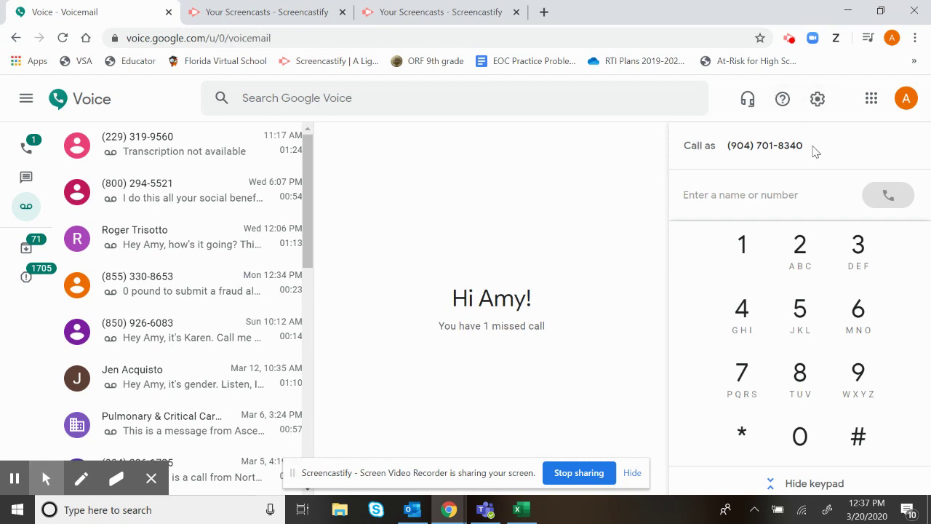
Step: Show the Calls page with its number entry field and highlight the outgoing "Call as" phone number
drag(811, 150, 722, 156)
click(504, 169)
click(27, 149)
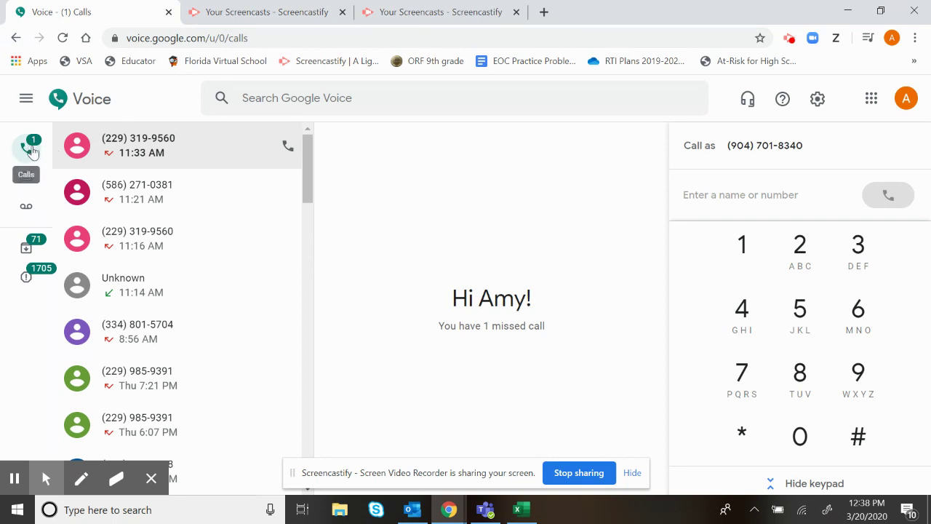
click(717, 197)
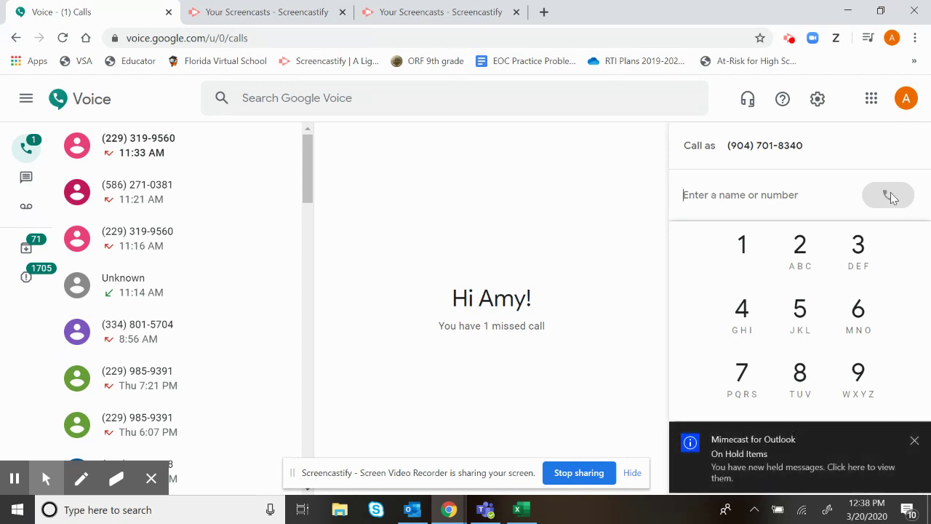
click(915, 442)
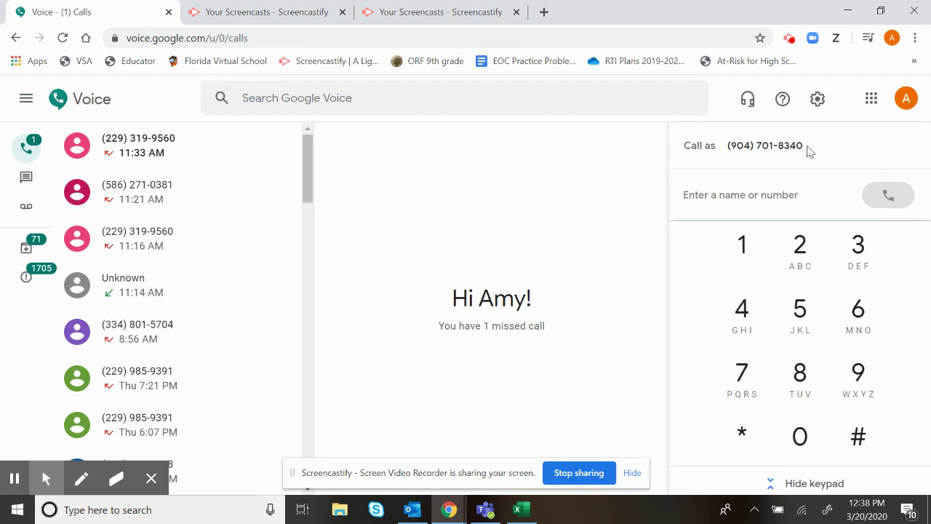
drag(805, 150, 713, 150)
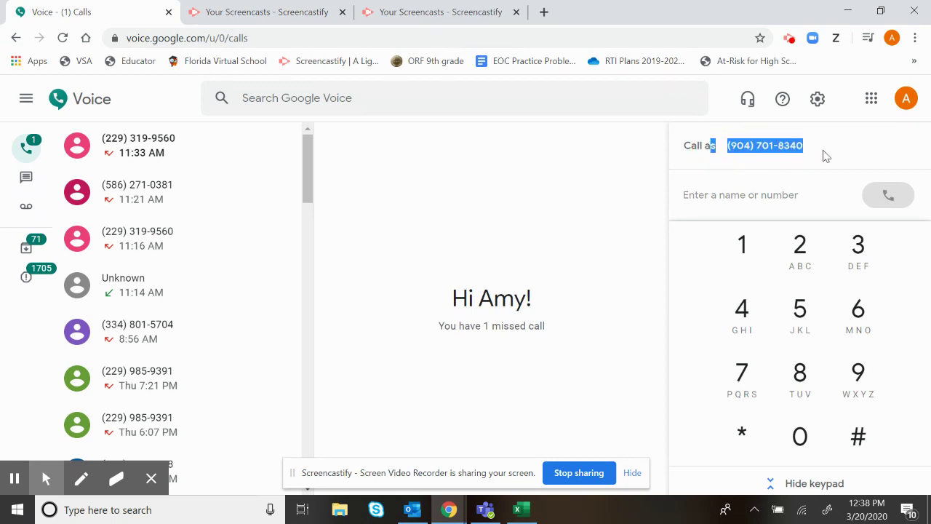
click(594, 168)
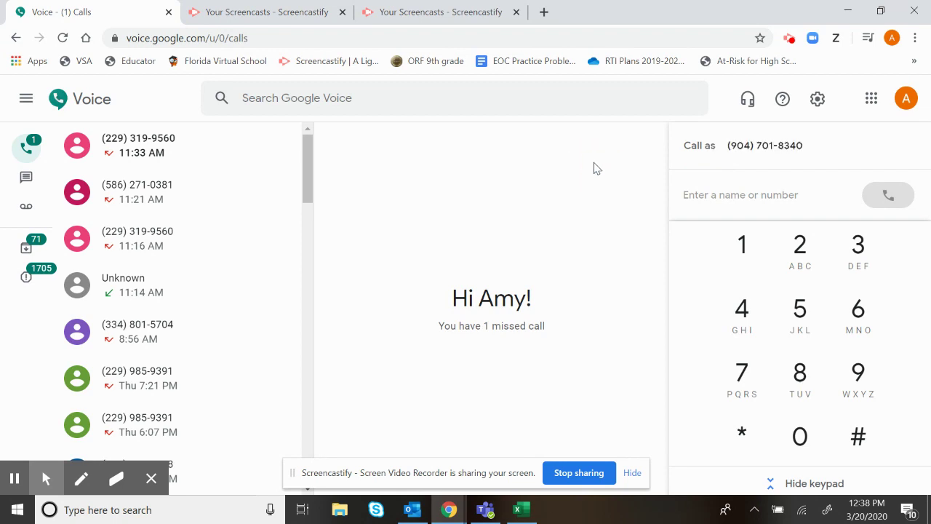
Step: Start a new message on the Messages page and view the suggested recipients for the To field
click(25, 180)
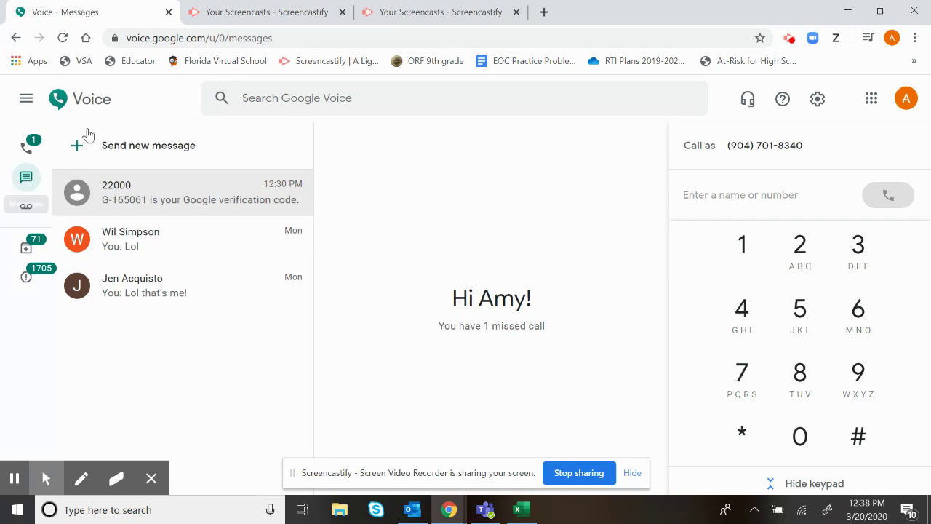
click(141, 148)
click(354, 147)
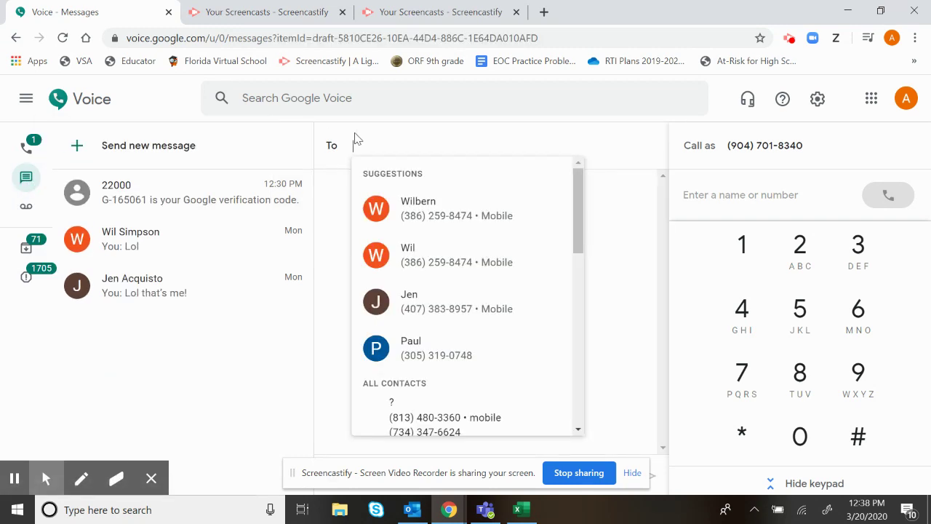
click(356, 147)
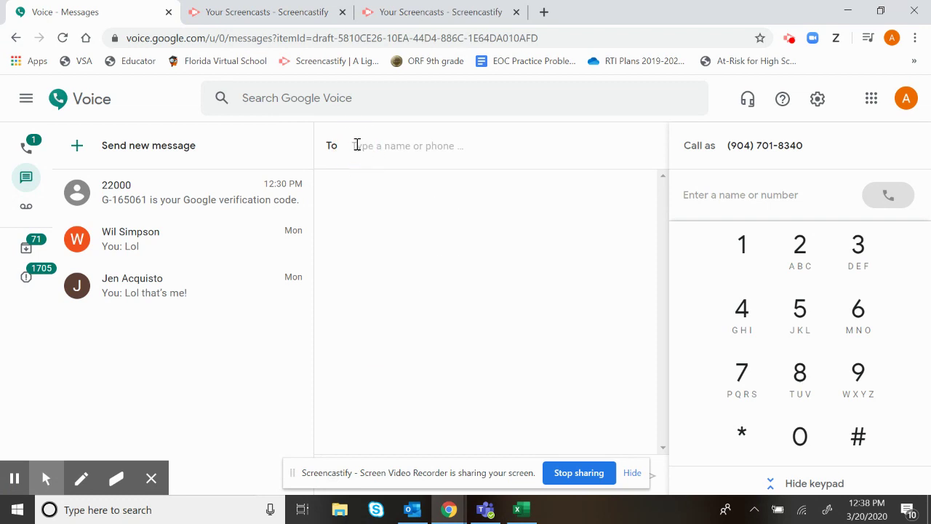
click(356, 145)
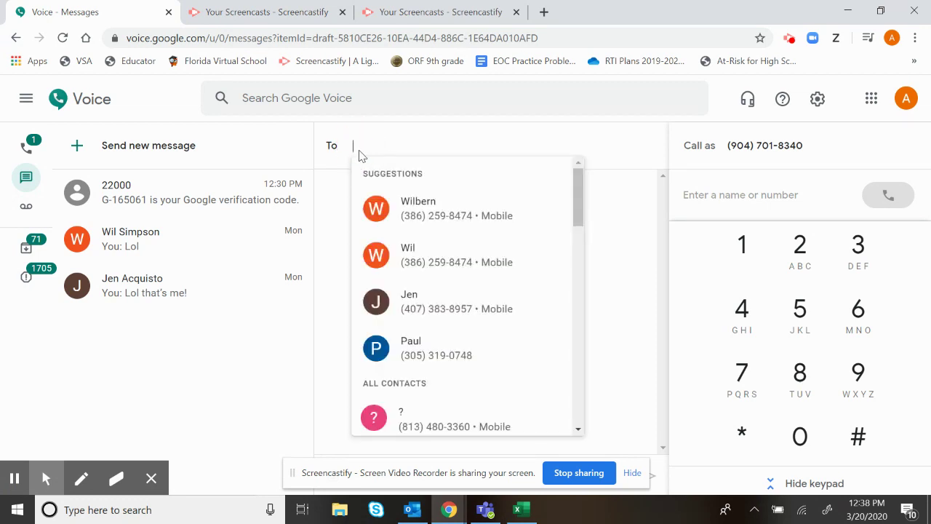
click(630, 231)
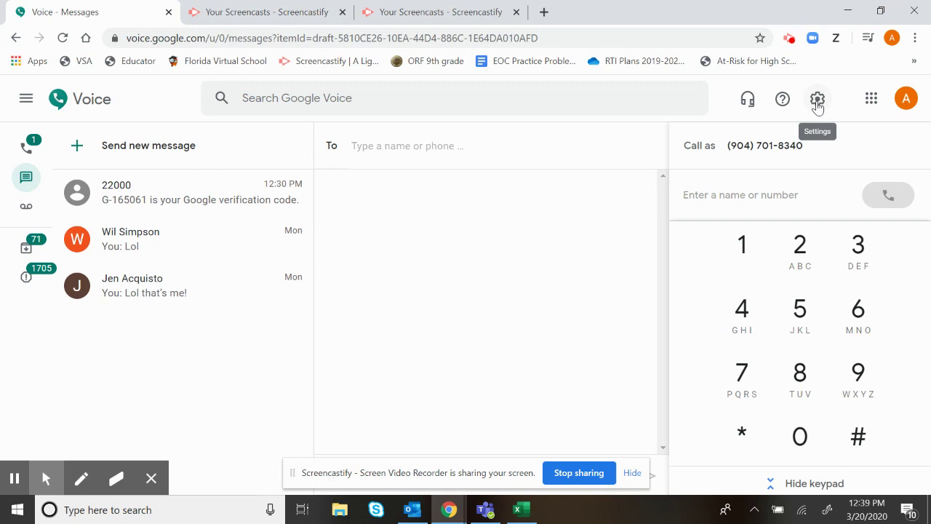
Step: Open the Google Voice settings and review the devices and linked numbers in the Account section
click(816, 102)
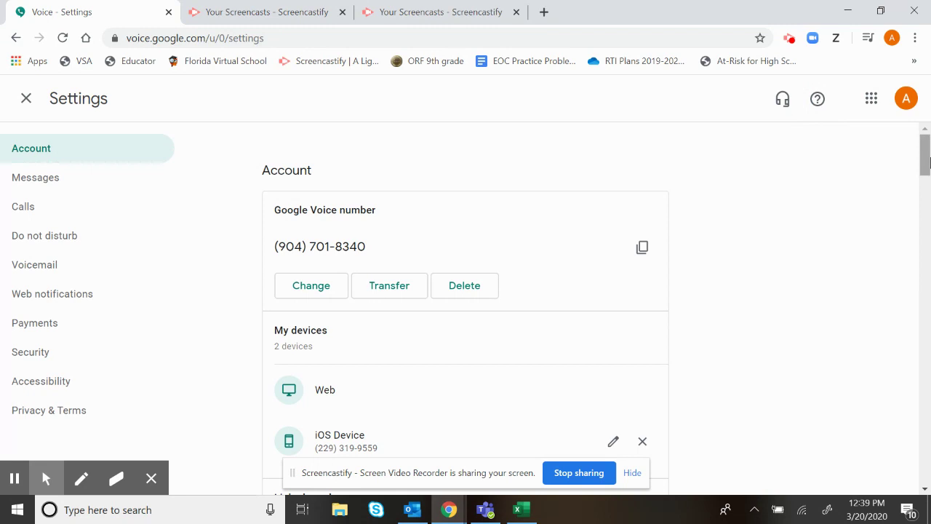
drag(923, 152, 927, 177)
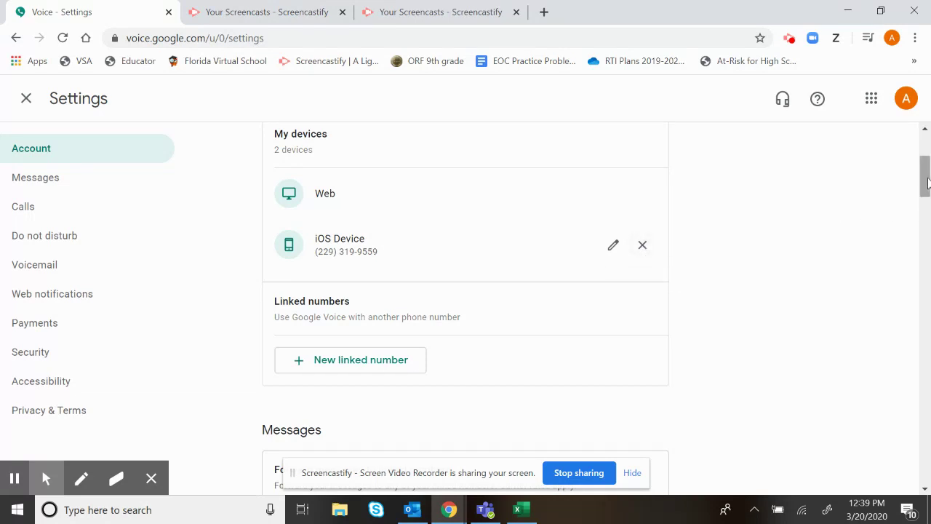
click(926, 178)
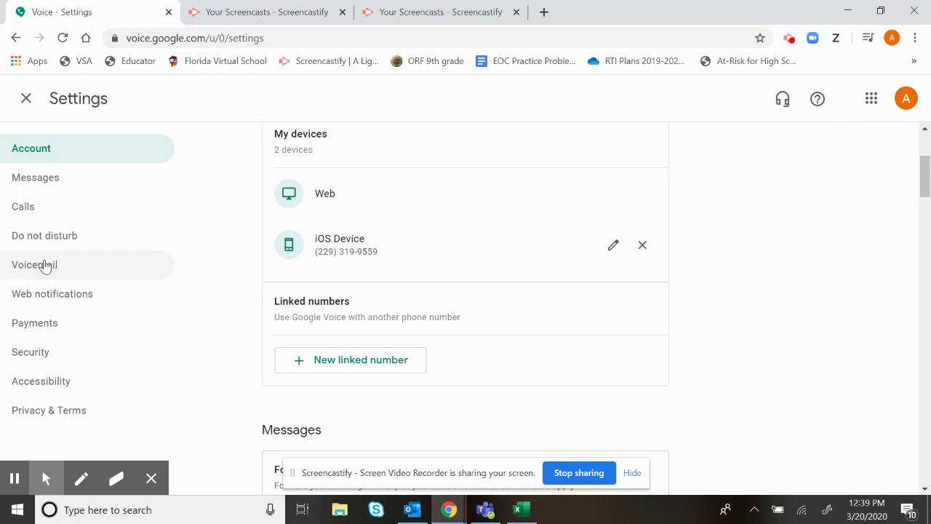
Step: Review the voicemail greeting options and the Do not disturb section in the settings
click(42, 264)
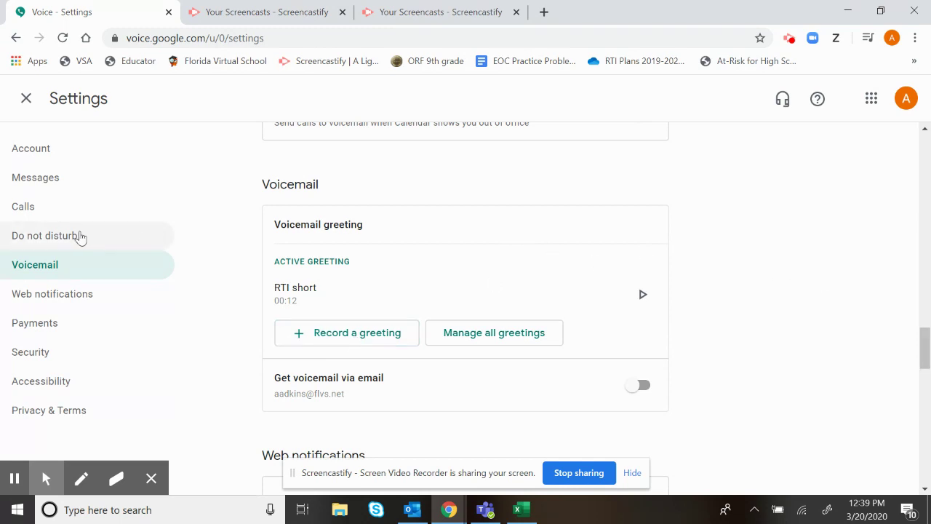
click(76, 237)
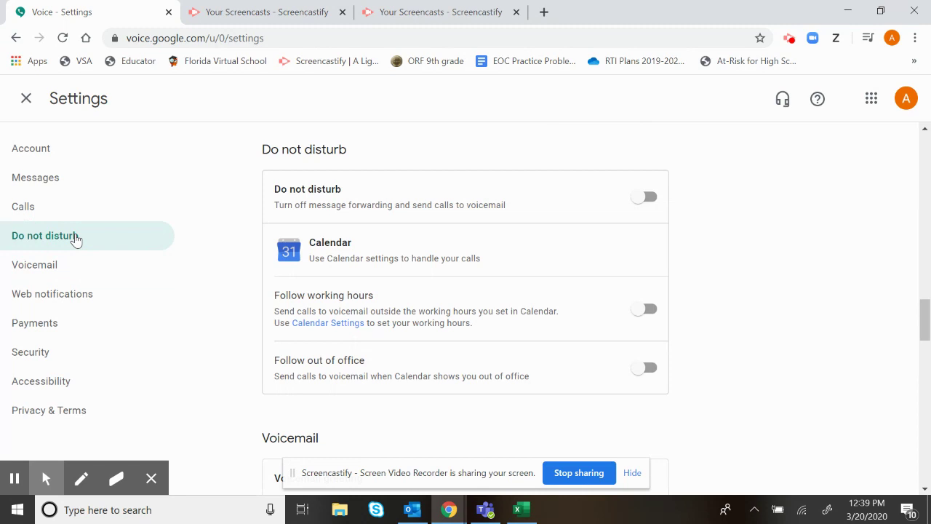
click(922, 312)
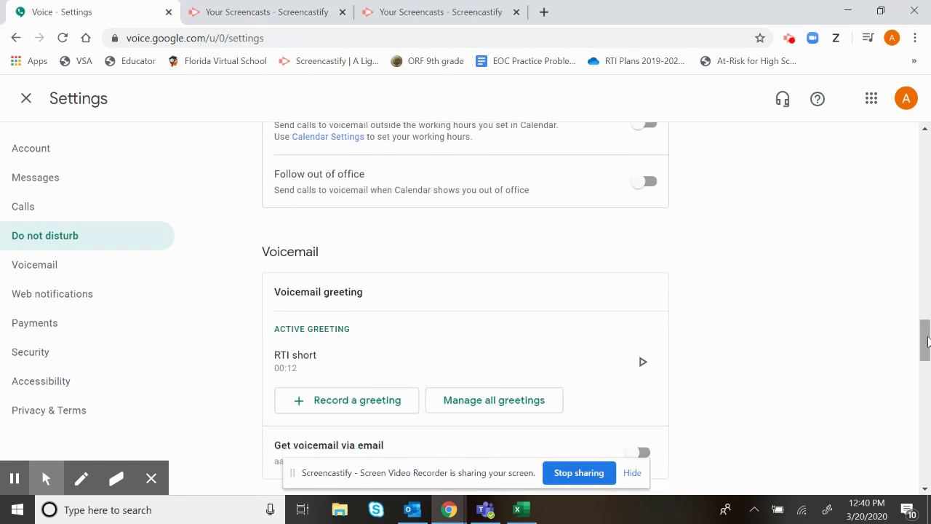
click(925, 336)
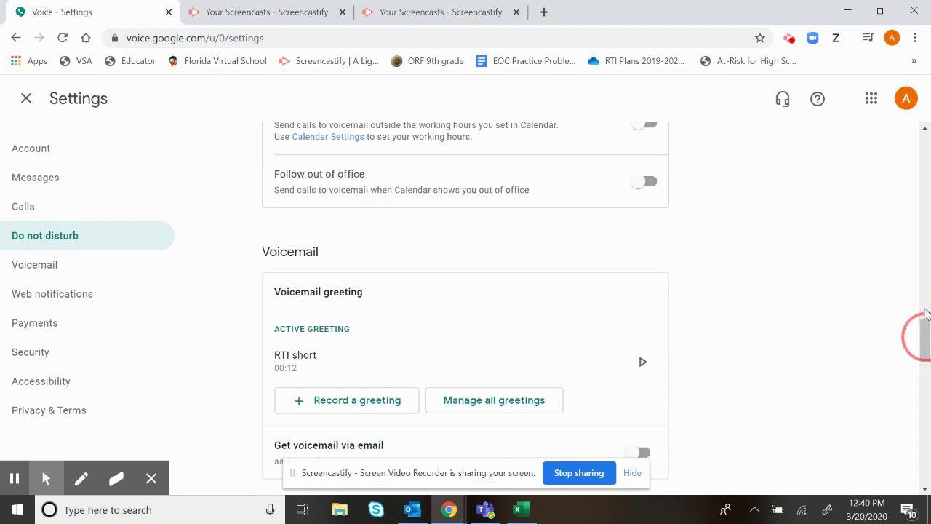
right_click(917, 272)
click(892, 173)
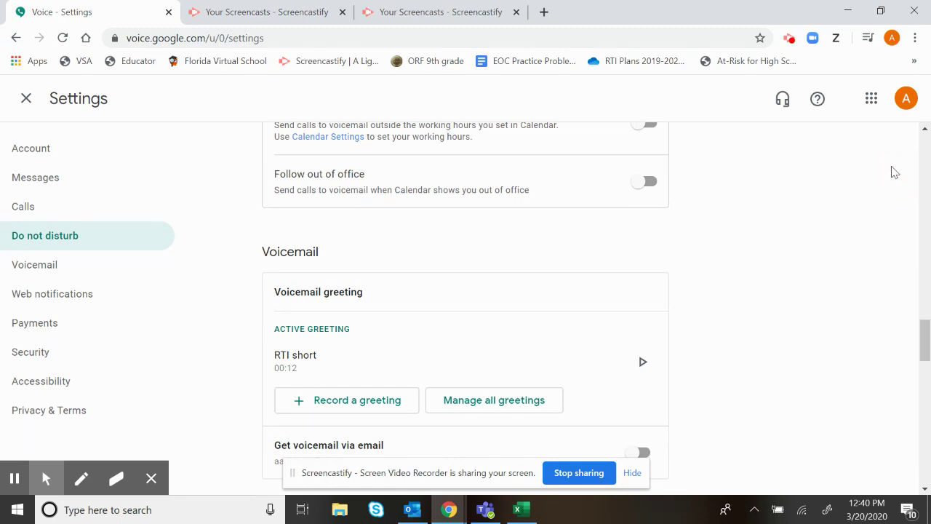
Step: Switch the Follow working hours option under Do not disturb on and back off
click(925, 131)
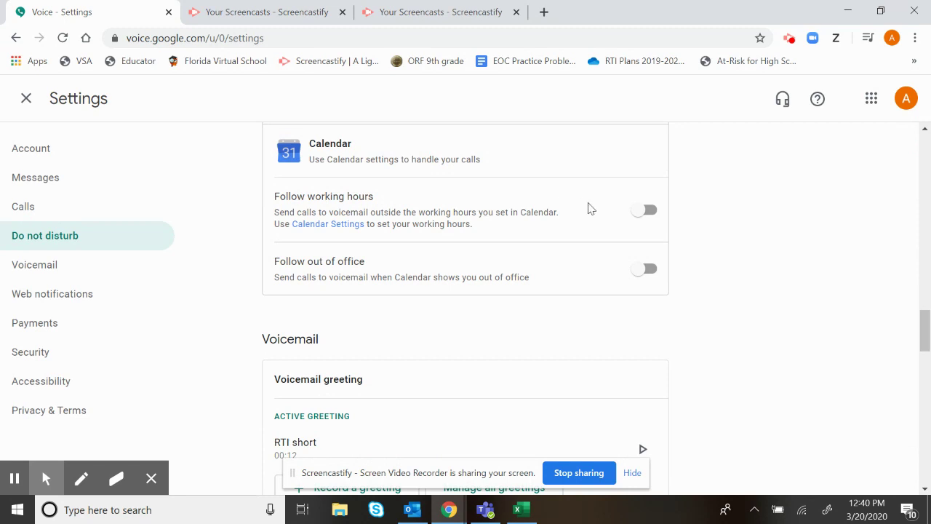
click(648, 210)
click(639, 215)
Step: Review the remaining settings through Privacy & Terms, check the message forwarding options, and return to the Account section
drag(924, 492, 924, 492)
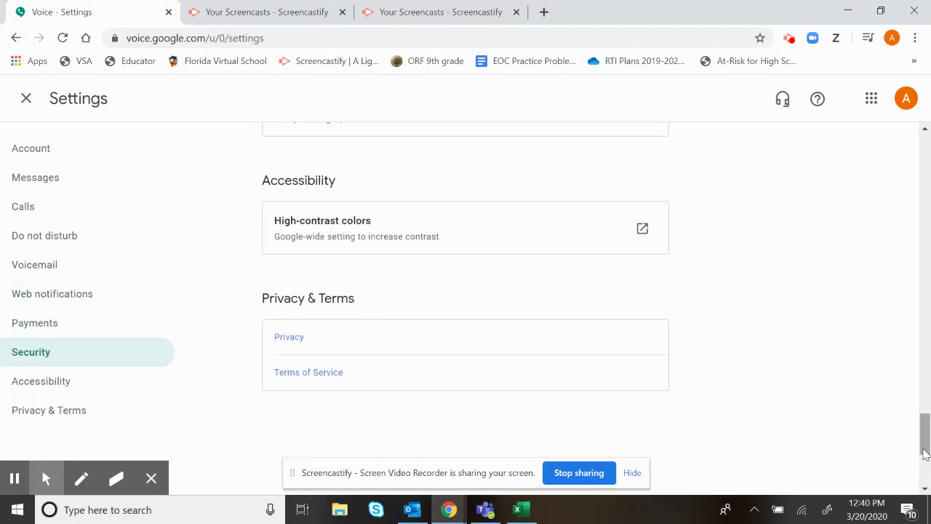
drag(922, 440, 897, 301)
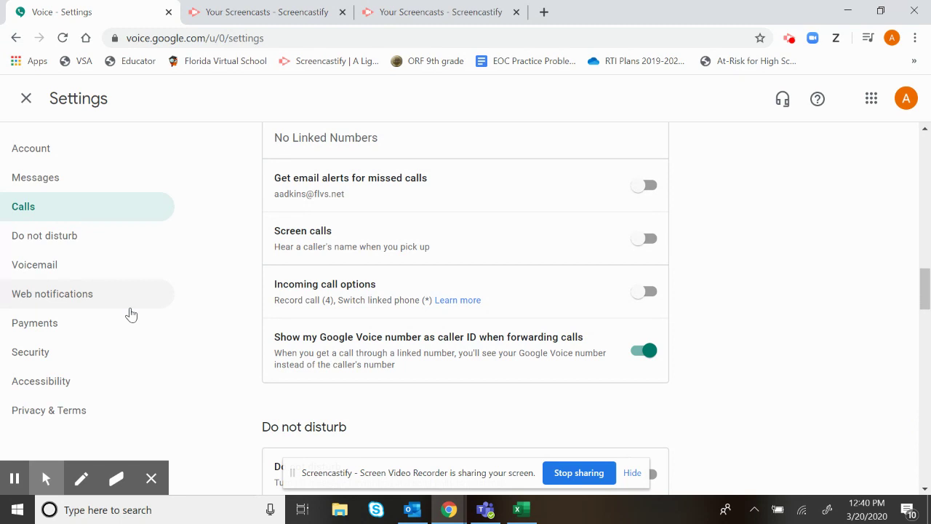
click(43, 187)
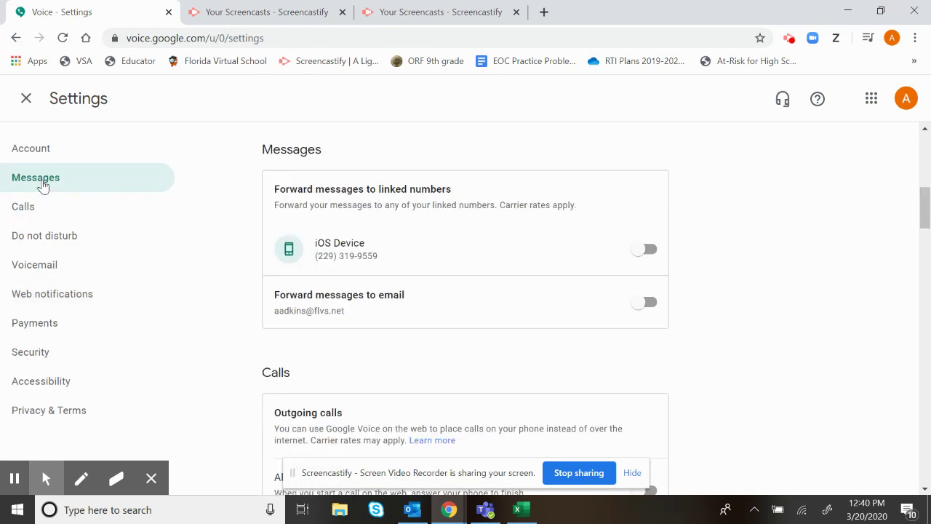
click(925, 211)
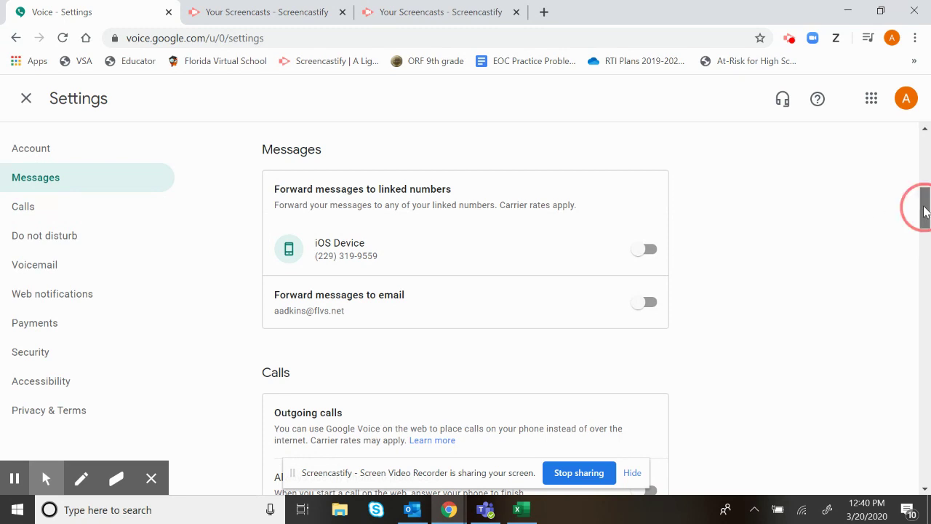
drag(925, 211, 918, 160)
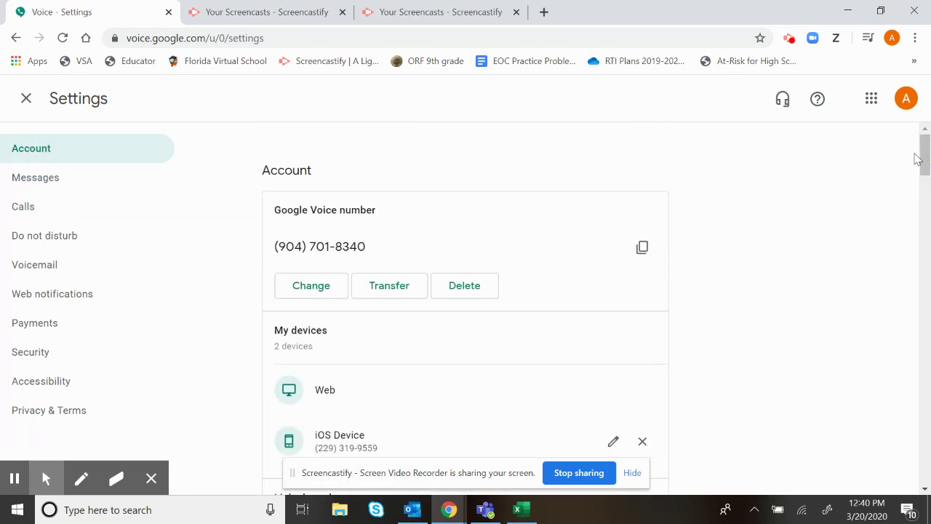